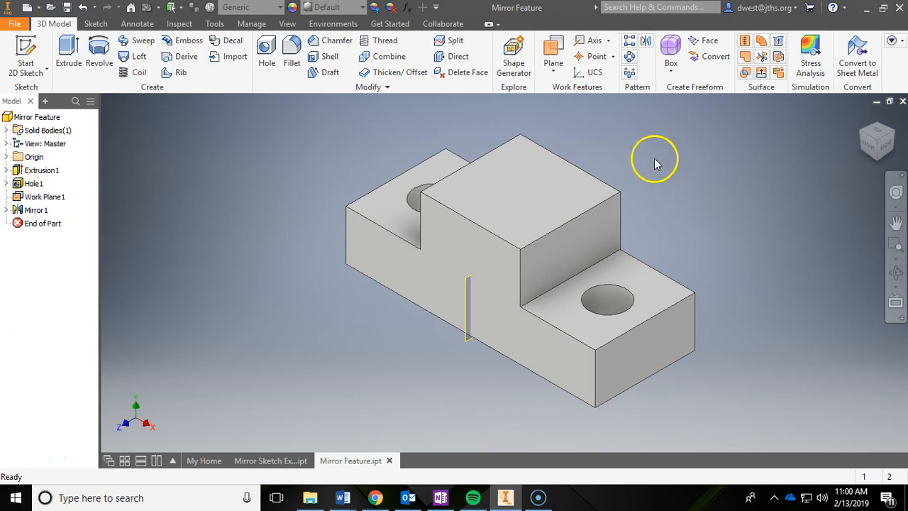
# - Switch to the Activity 5.5.b page in Chrome, examine the mirrored part's figures, and return to Inventor
pyautogui.click(867, 9)
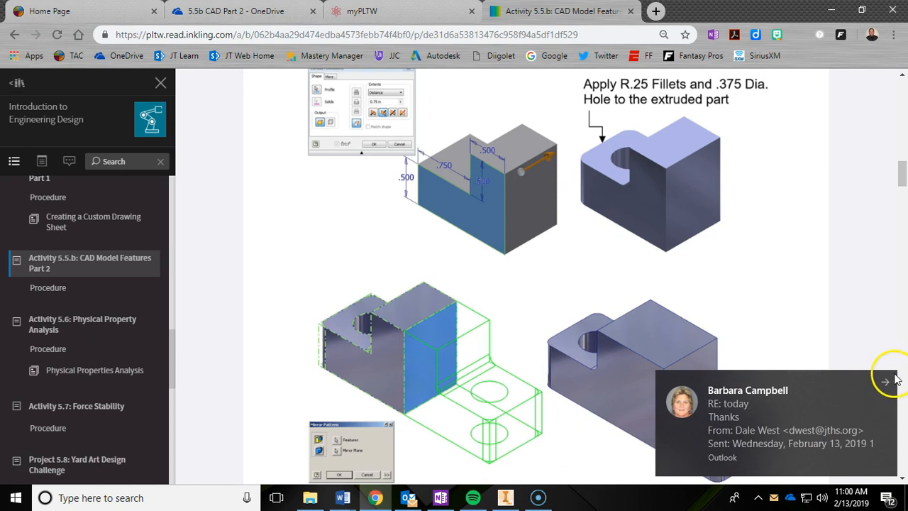
pyautogui.click(886, 380)
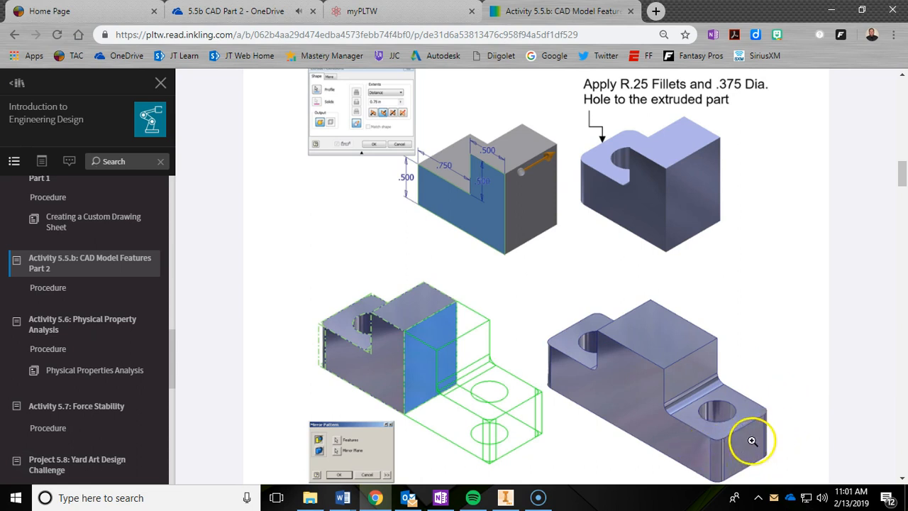
pyautogui.click(505, 499)
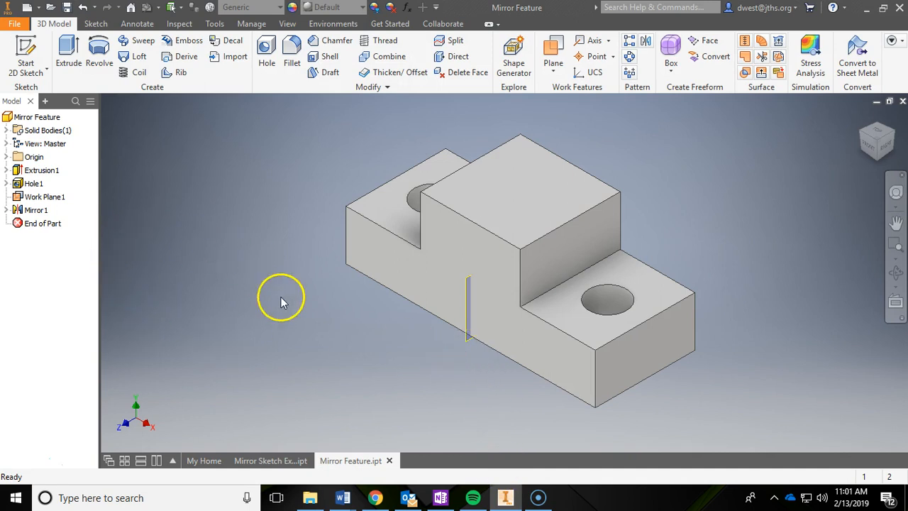
# - Hide the work plane used for the mirror so only the solid part is displayed
pyautogui.click(460, 346)
pyautogui.click(449, 369)
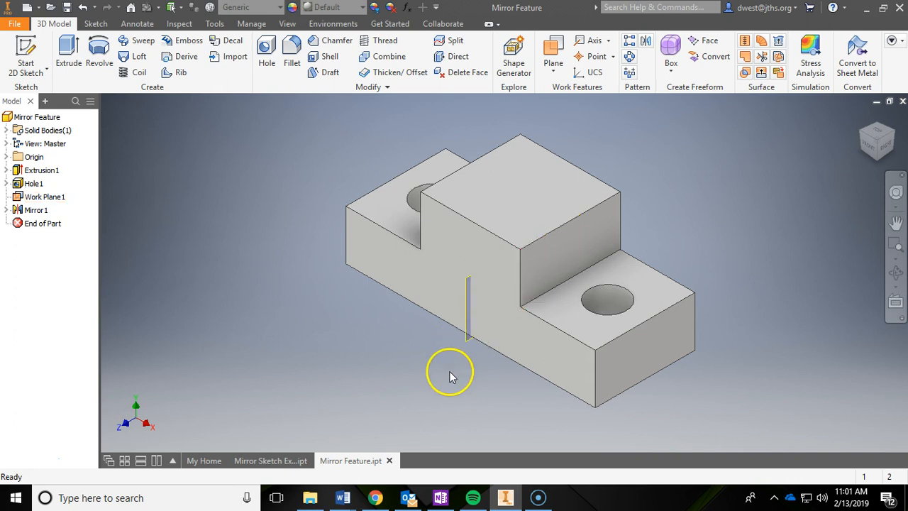
pyautogui.rightClick(59, 195)
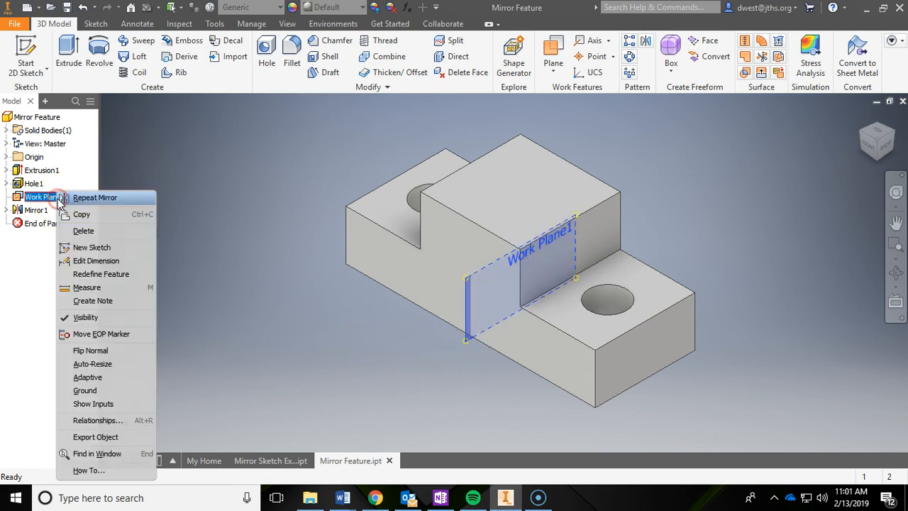
pyautogui.click(98, 318)
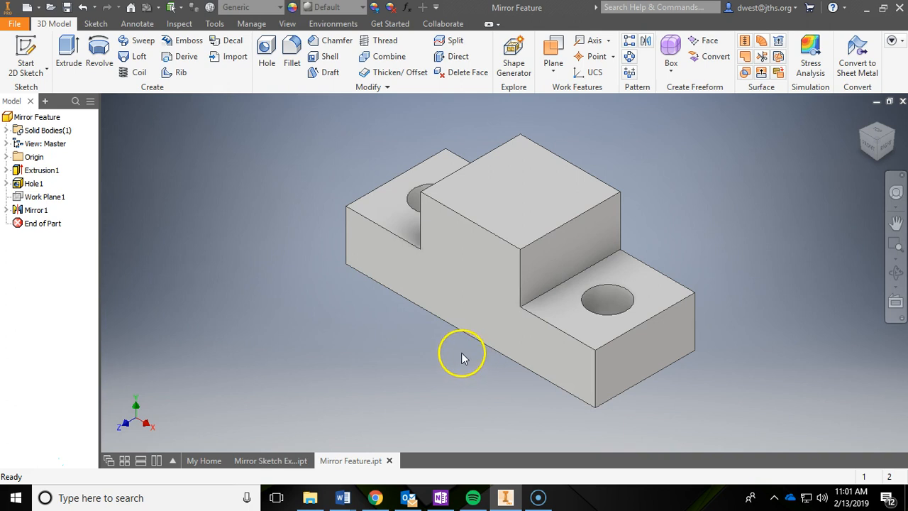
# - Check the fillet callout on the activity page in Chrome and set up a constant edge fillet in Inventor with a .125 radius
pyautogui.click(375, 498)
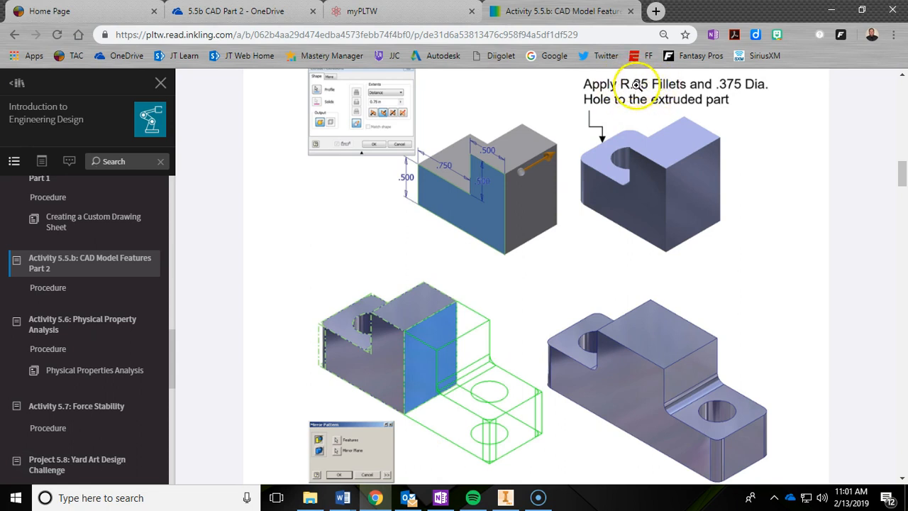
pyautogui.click(832, 11)
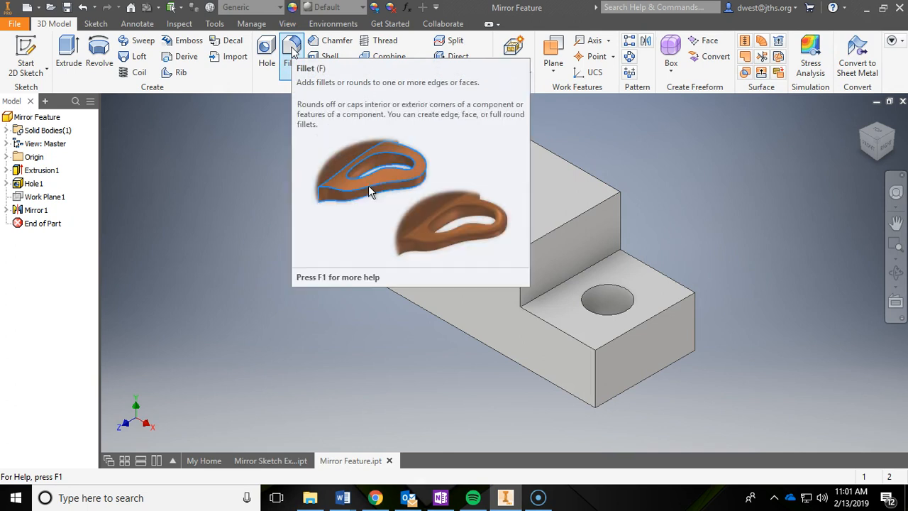
pyautogui.click(292, 51)
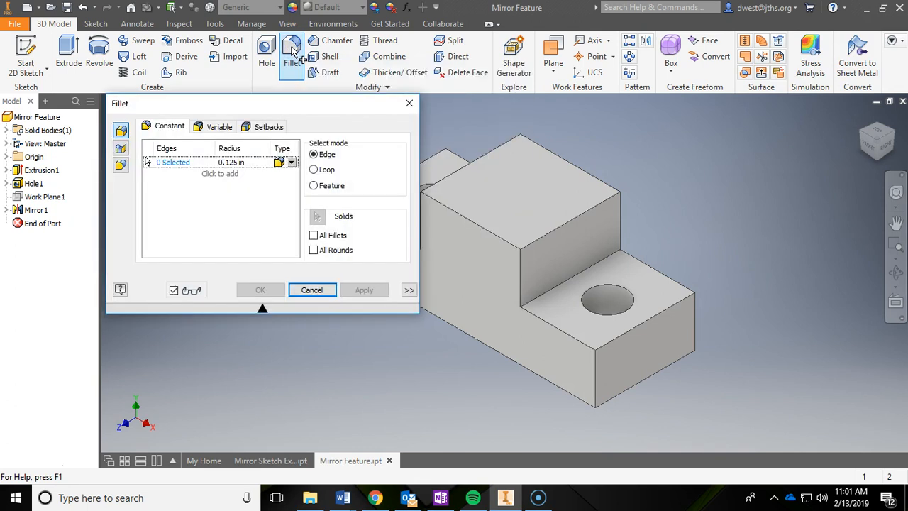
pyautogui.click(124, 105)
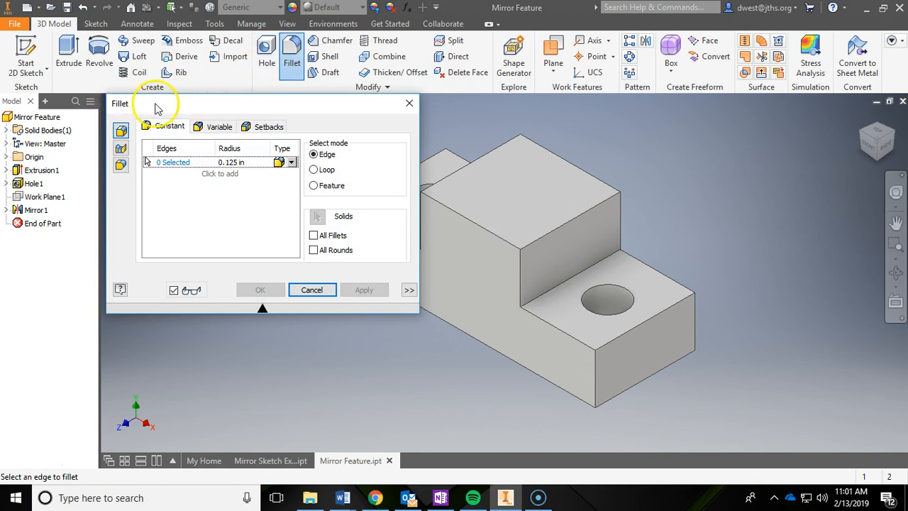
pyautogui.click(237, 163)
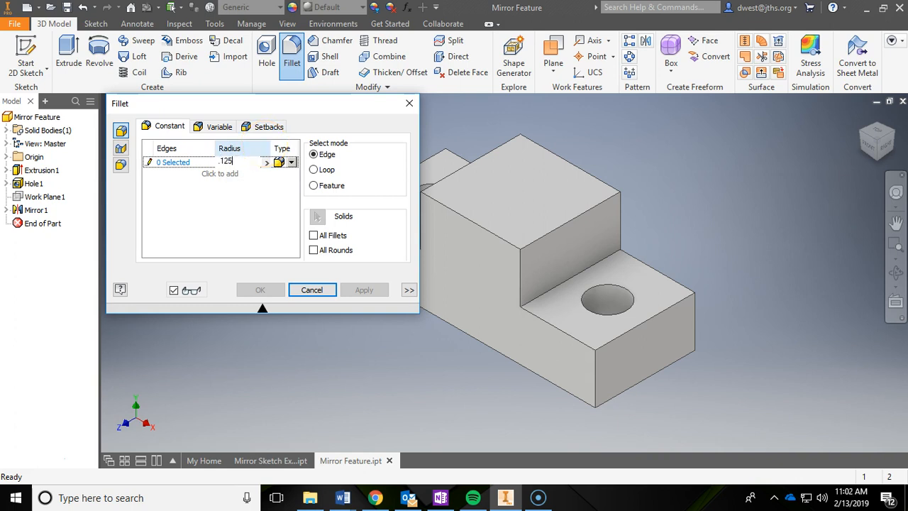
pyautogui.click(257, 199)
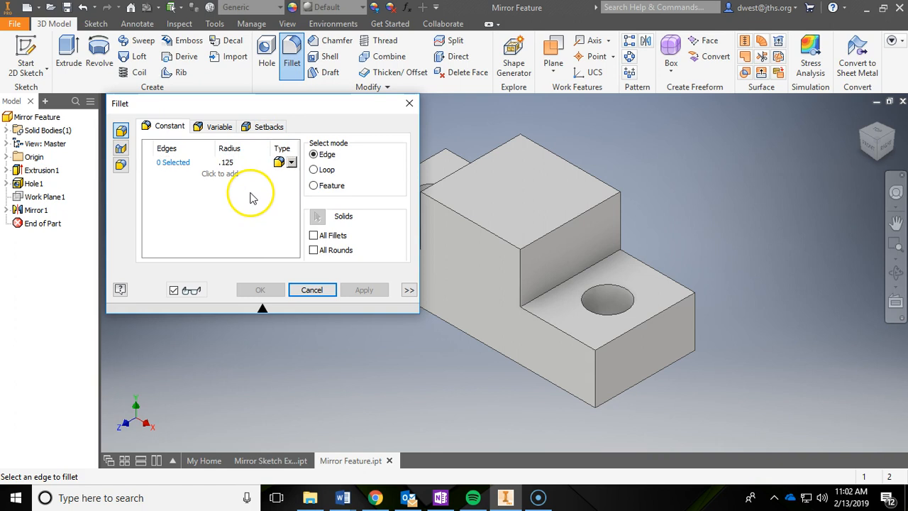
# - Add to the fillet one inner step edge beside the raised block and the two vertical corner edges at that same end
pyautogui.moveTo(632, 183); pyautogui.dragTo(742, 187, button='middle')
pyautogui.scroll(-4, 783, 201)
pyautogui.scroll(3, 750, 198)
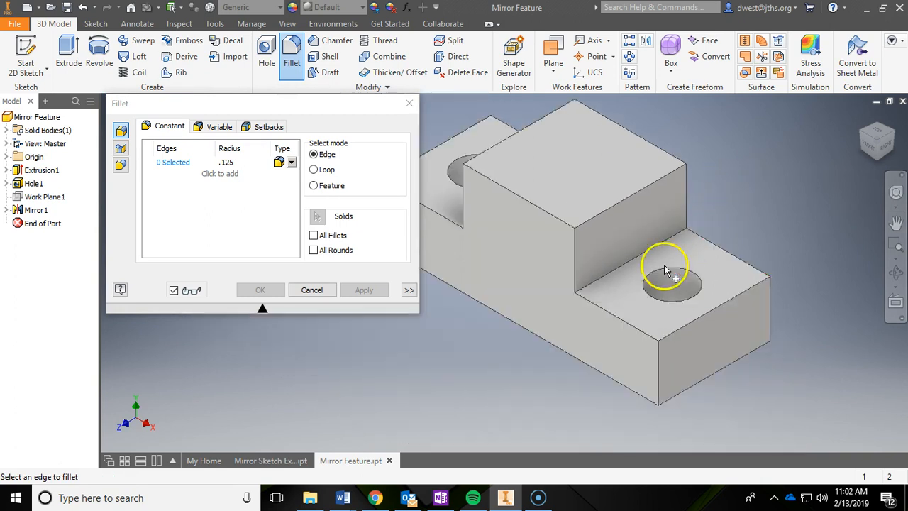
pyautogui.click(620, 271)
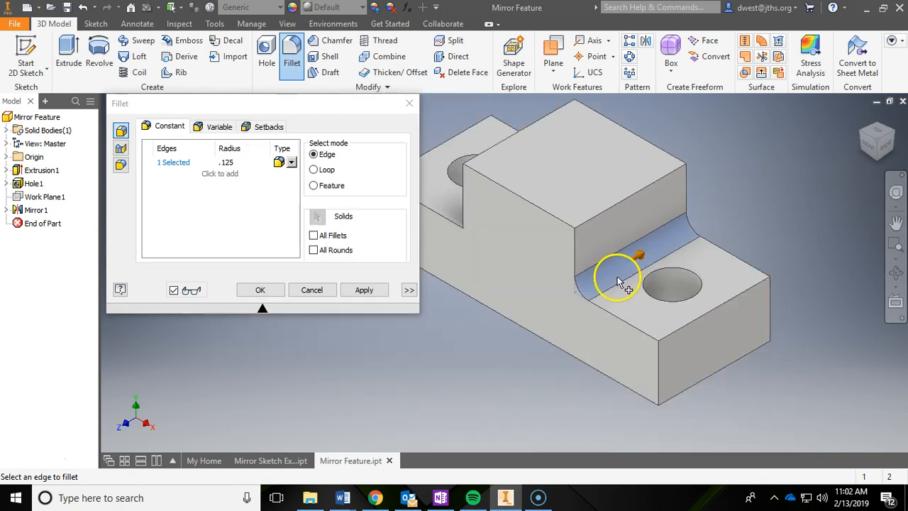
pyautogui.click(658, 368)
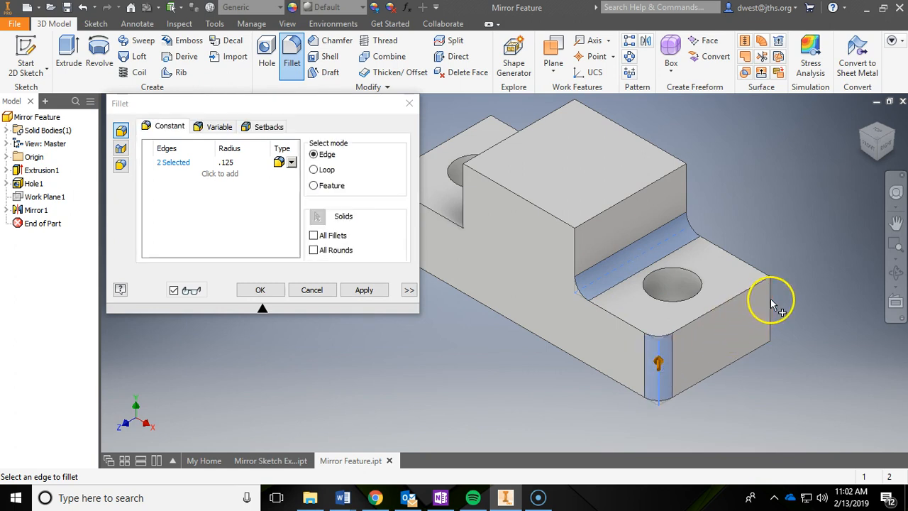
pyautogui.keyDown('shift'); pyautogui.moveTo(685, 330); pyautogui.dragTo(454, 366, button='middle'); pyautogui.keyUp('shift')
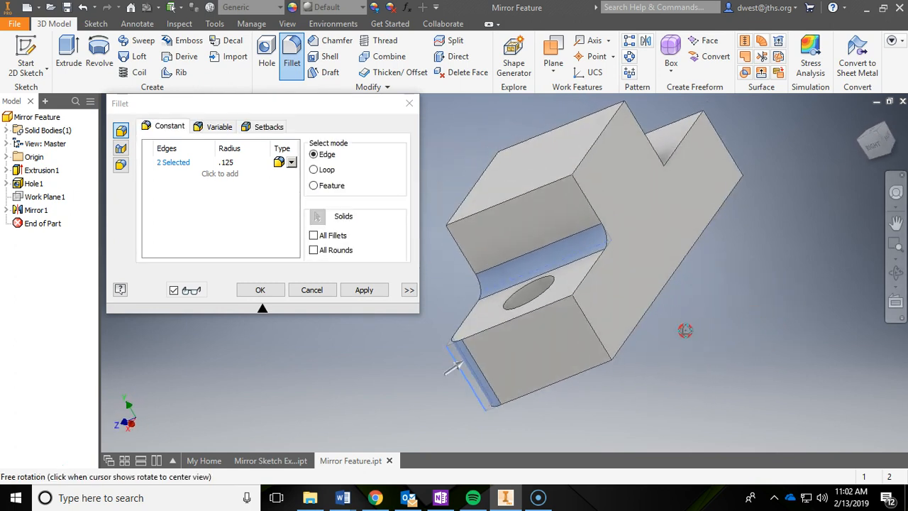
pyautogui.click(586, 344)
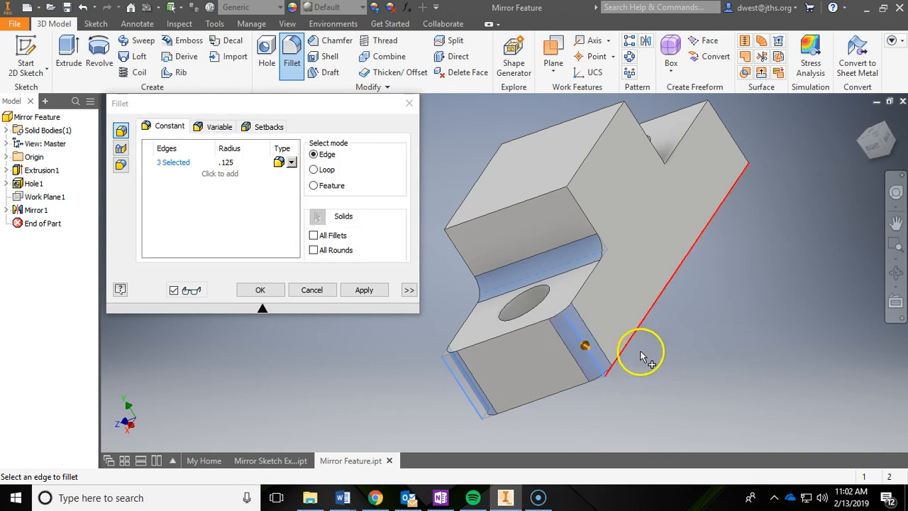
# - Add the matching inner step edge and two vertical corner edges at the opposite end, and create the six-edge fillet
pyautogui.keyDown('shift'); pyautogui.moveTo(500, 361); pyautogui.dragTo(629, 253, button='middle'); pyautogui.keyUp('shift')
pyautogui.click(573, 319)
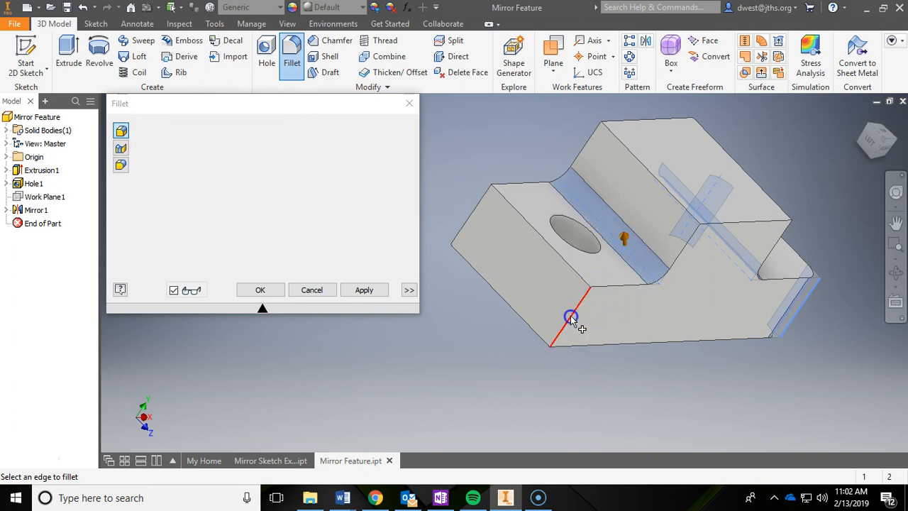
pyautogui.click(479, 203)
pyautogui.keyDown('shift'); pyautogui.moveTo(489, 364); pyautogui.dragTo(564, 359, button='middle'); pyautogui.keyUp('shift')
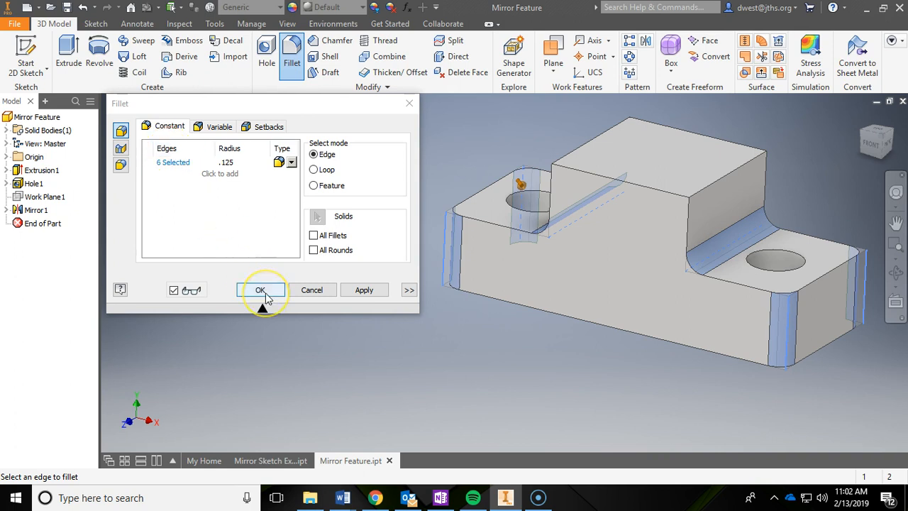
pyautogui.click(260, 290)
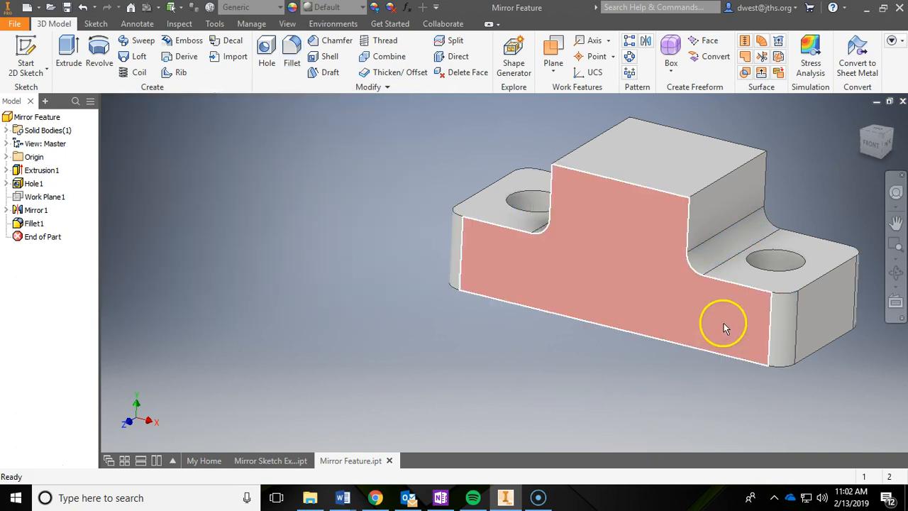
# - Examine the rounded corners and inner step edges of the filleted part from several angles
pyautogui.keyDown('shift'); pyautogui.moveTo(724, 320); pyautogui.dragTo(576, 324, button='middle'); pyautogui.keyUp('shift')
pyautogui.click(860, 120)
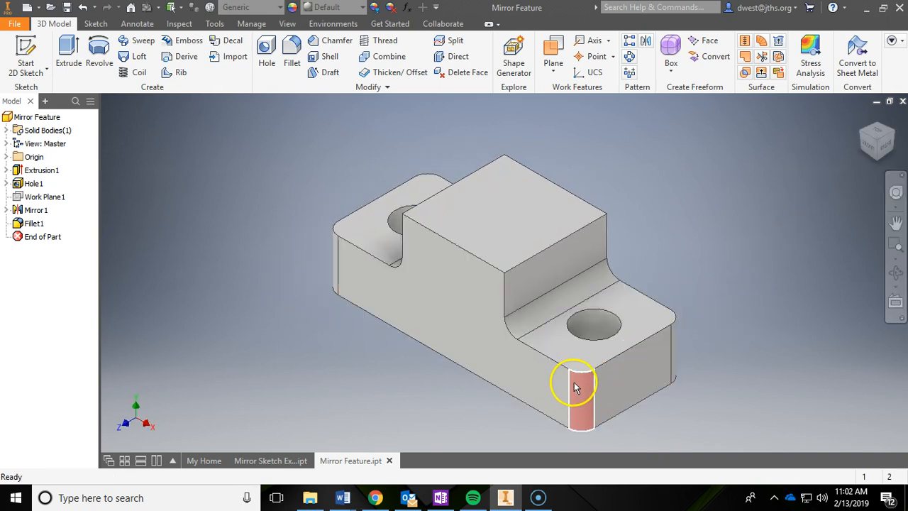
pyautogui.keyDown('shift'); pyautogui.moveTo(658, 364); pyautogui.dragTo(723, 283, button='middle'); pyautogui.keyUp('shift')
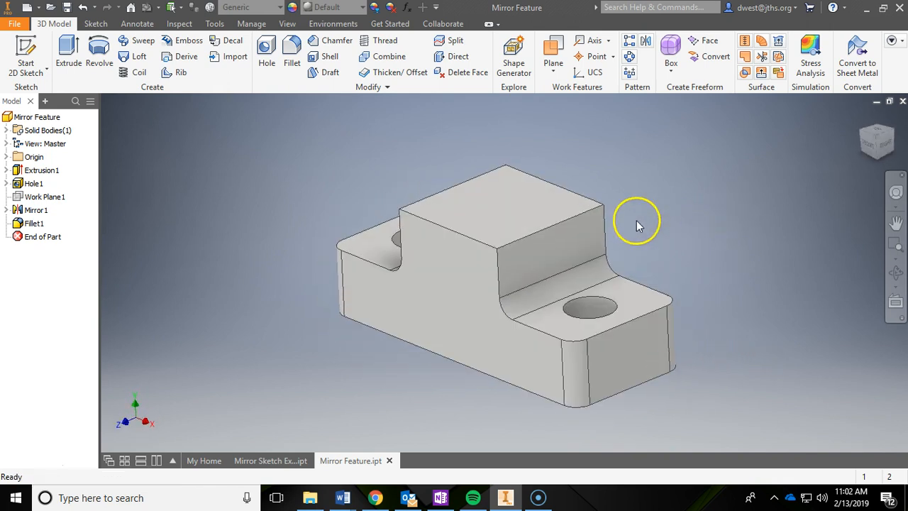
pyautogui.moveTo(650, 224); pyautogui.dragTo(619, 220, button='middle')
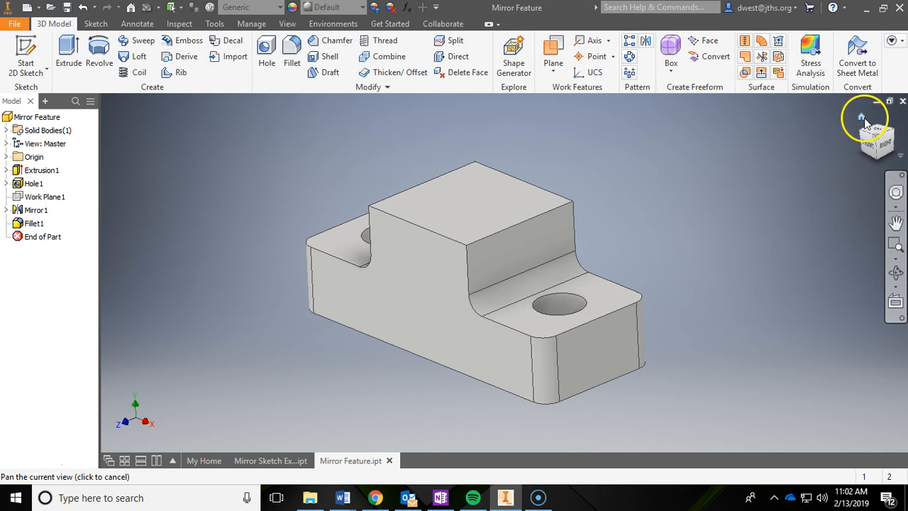
pyautogui.click(861, 117)
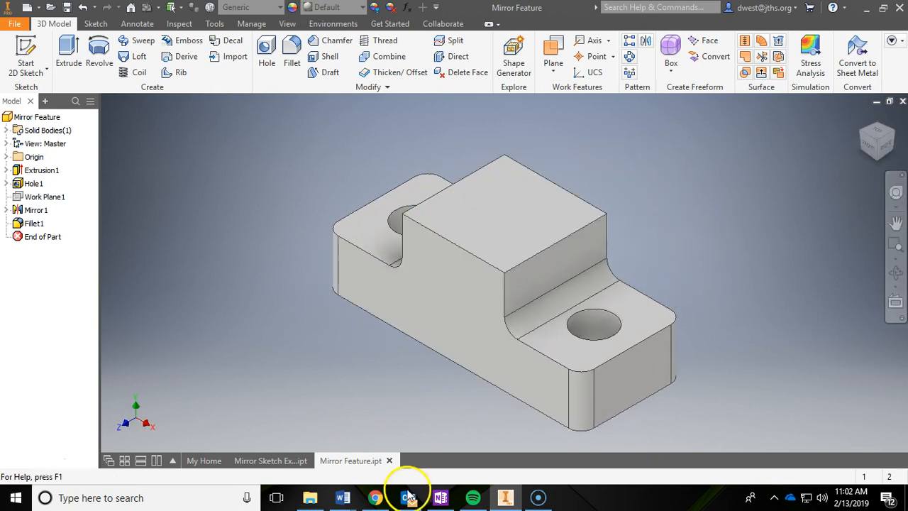
pyautogui.moveTo(702, 283); pyautogui.dragTo(520, 251, button='middle')
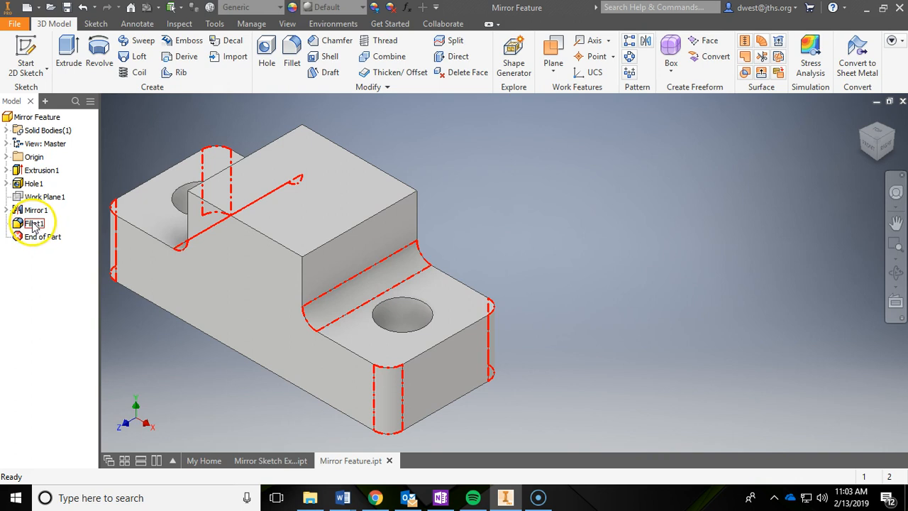
pyautogui.scroll(2, 630, 193)
pyautogui.moveTo(644, 233); pyautogui.dragTo(729, 255, button='middle')
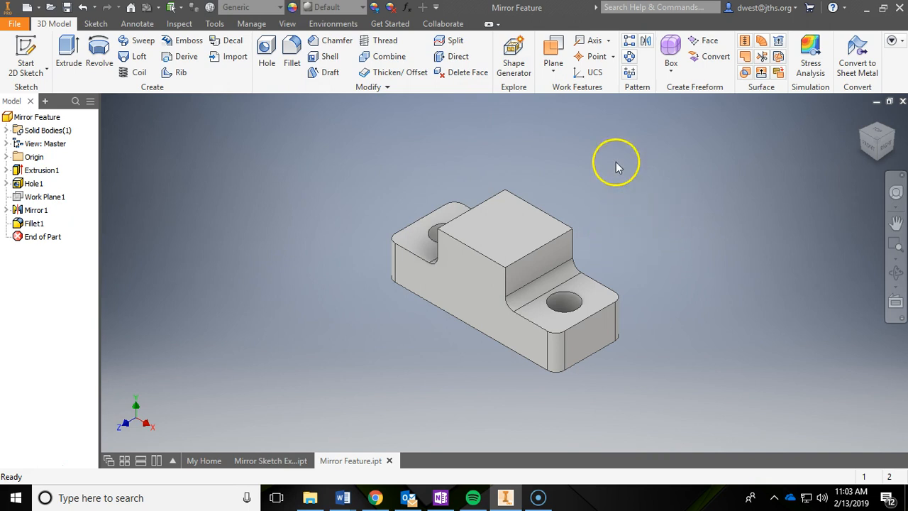
# - Set up a 0.125 in chamfer on the raised block's two opposite top edges and inspect the bevel profile from the front
pyautogui.click(333, 42)
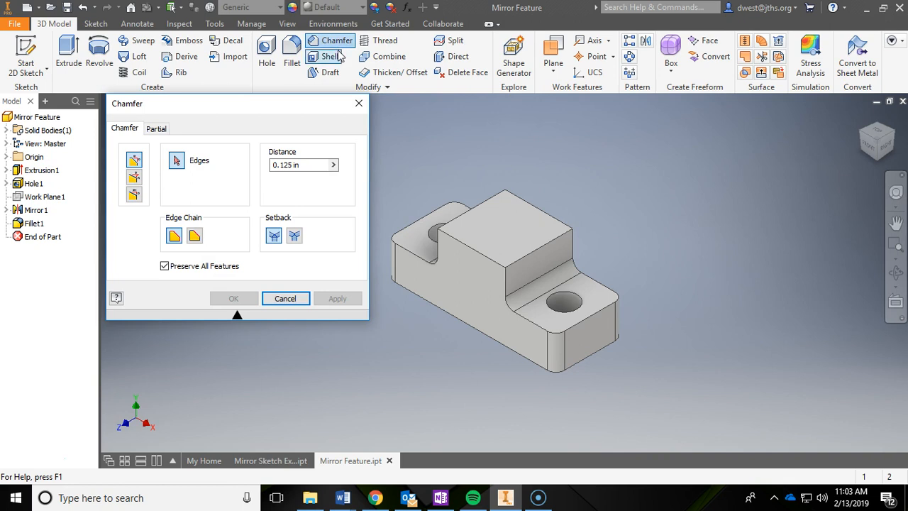
pyautogui.click(526, 257)
pyautogui.click(467, 204)
pyautogui.scroll(3, 618, 219)
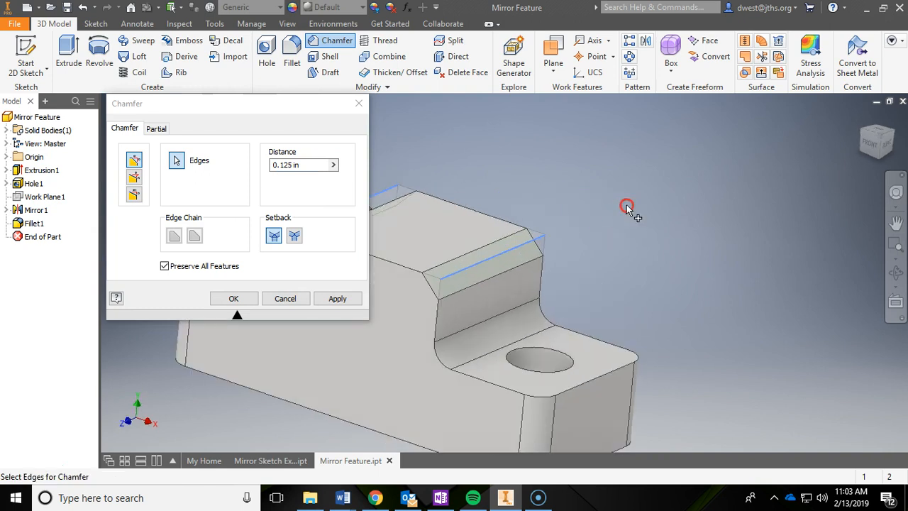
pyautogui.moveTo(620, 229); pyautogui.dragTo(745, 163, button='middle')
pyautogui.click(880, 141)
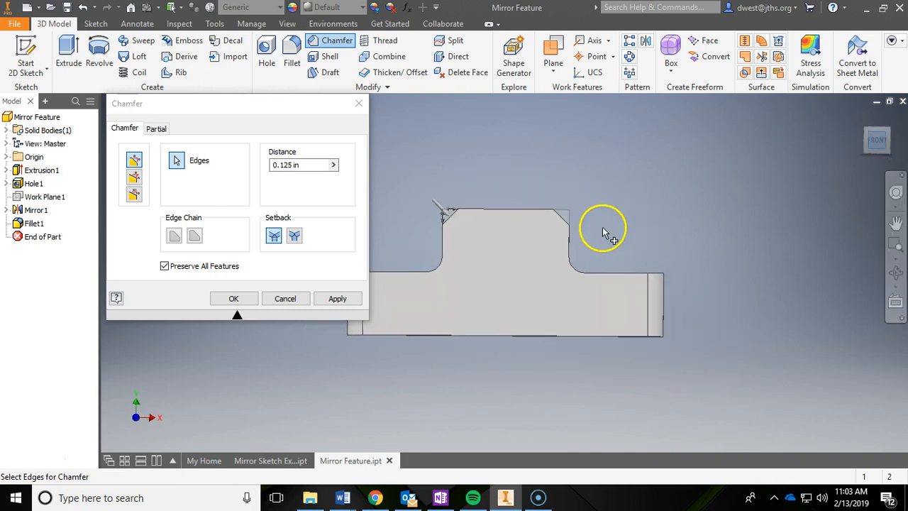
pyautogui.scroll(-5, 574, 229)
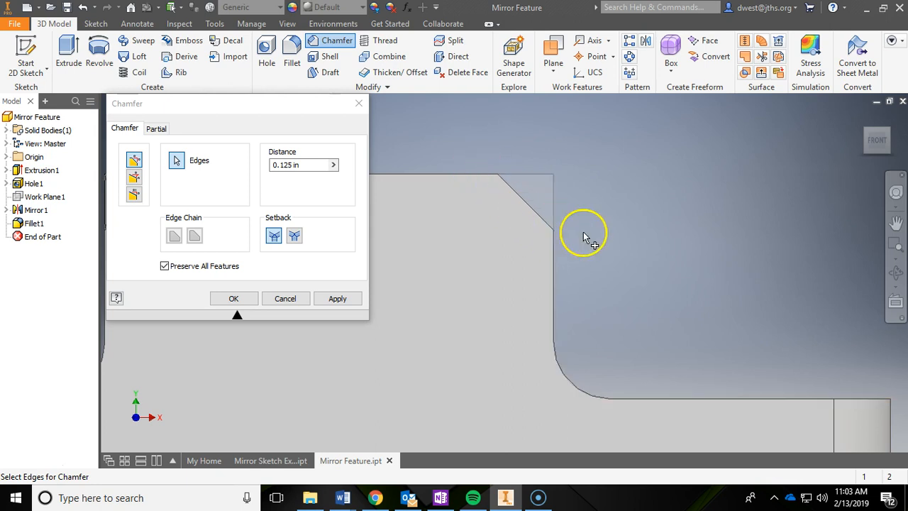
pyautogui.keyDown('shift'); pyautogui.moveTo(603, 232); pyautogui.dragTo(443, 185, button='middle'); pyautogui.keyUp('shift')
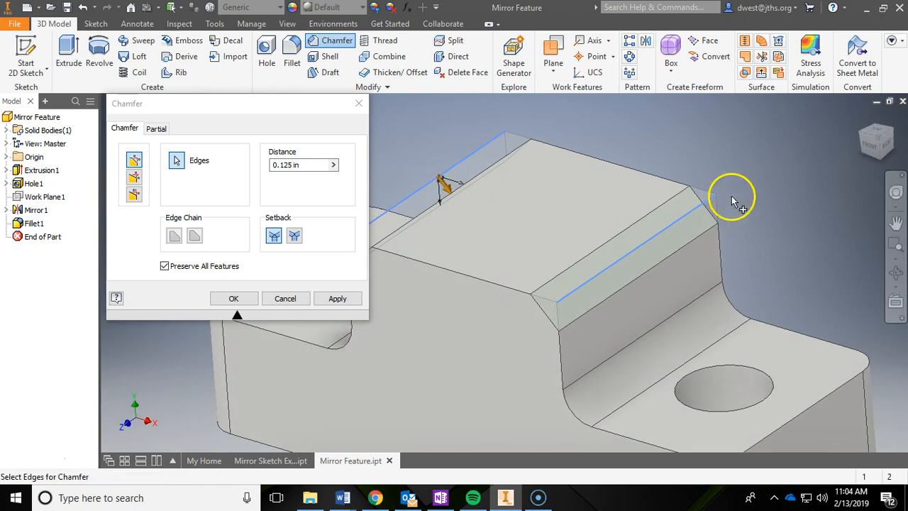
pyautogui.click(862, 117)
# - Try larger chamfer distances of 0.5 in and 0.3 in on the raised block's two opposite top edges
pyautogui.click(304, 165)
pyautogui.click(300, 169)
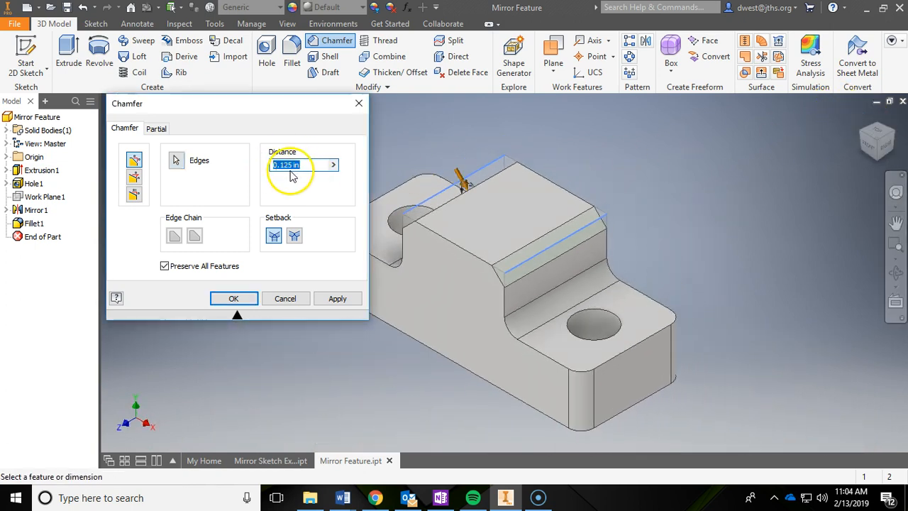
pyautogui.write('.')
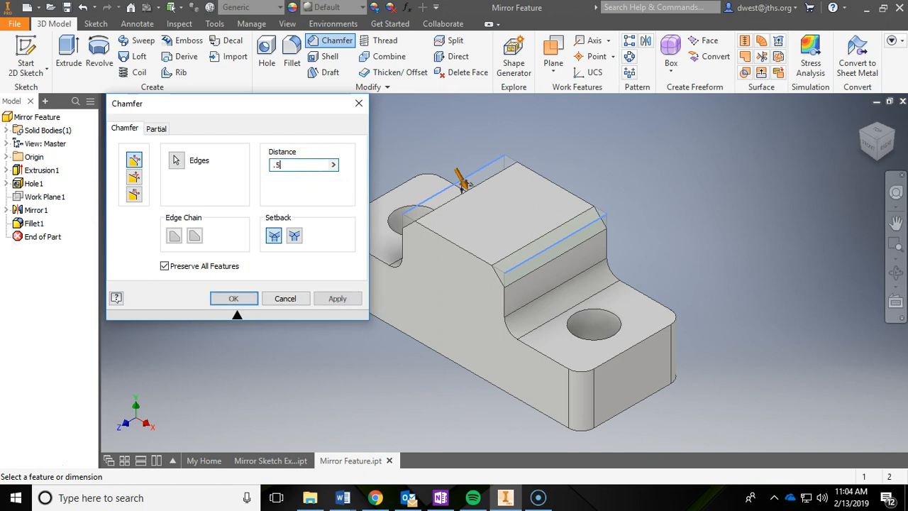
pyautogui.write('5')
pyautogui.doubleClick(277, 162)
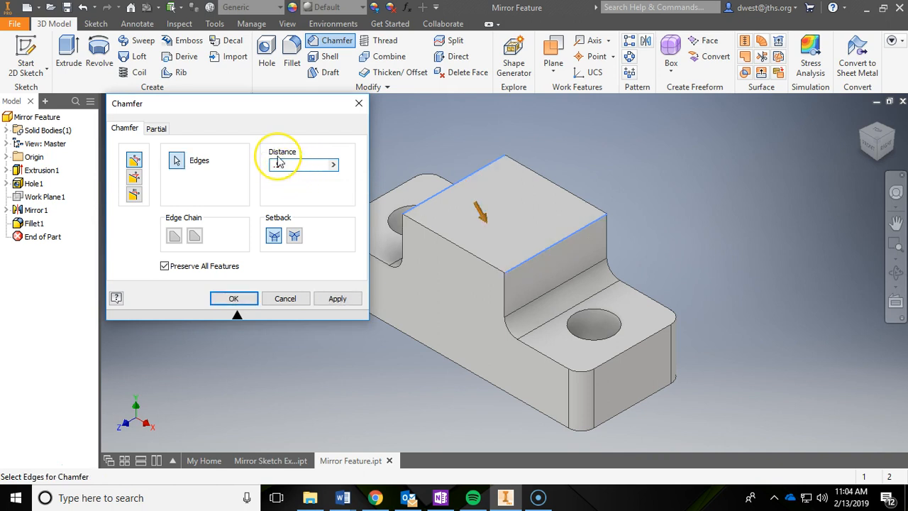
pyautogui.press('BackSpace')
pyautogui.write('.75')
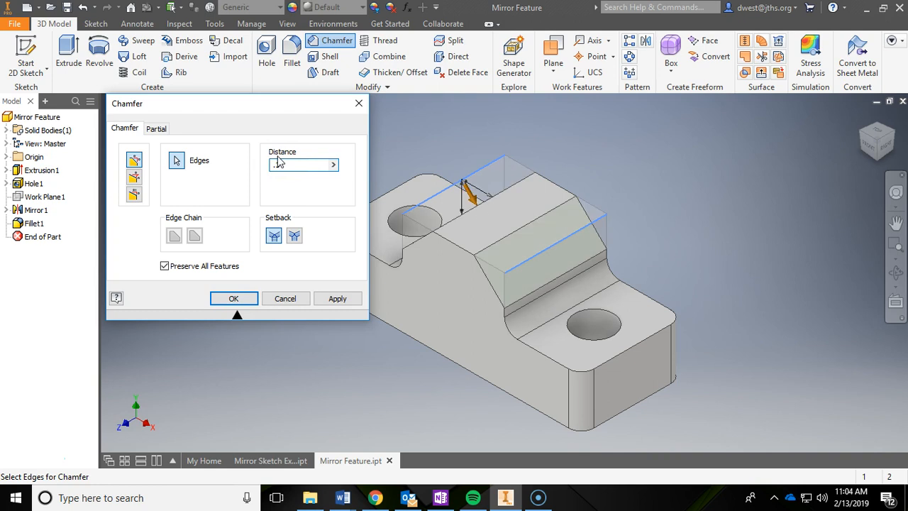
pyautogui.write('3')
pyautogui.click(294, 184)
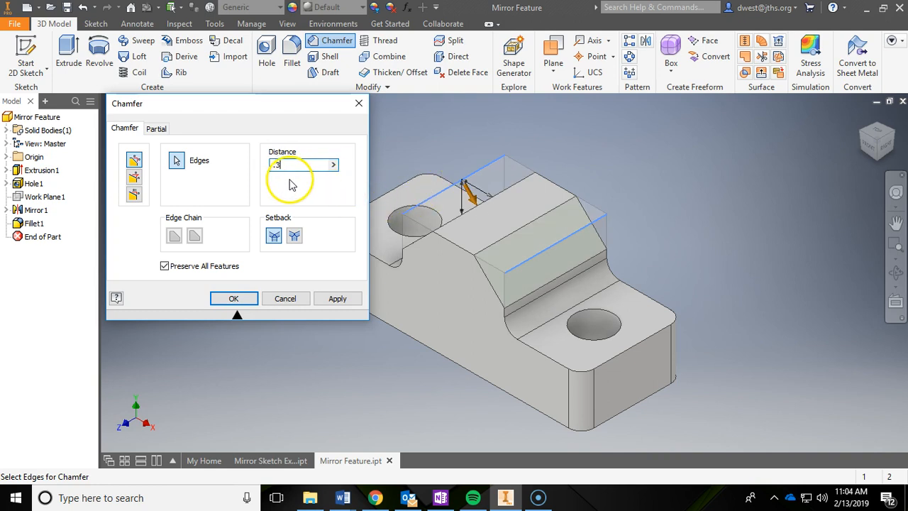
# - Set the chamfer distance to 0.125 in and create the chamfer on the raised block's two top edges
pyautogui.press('BackSpace')
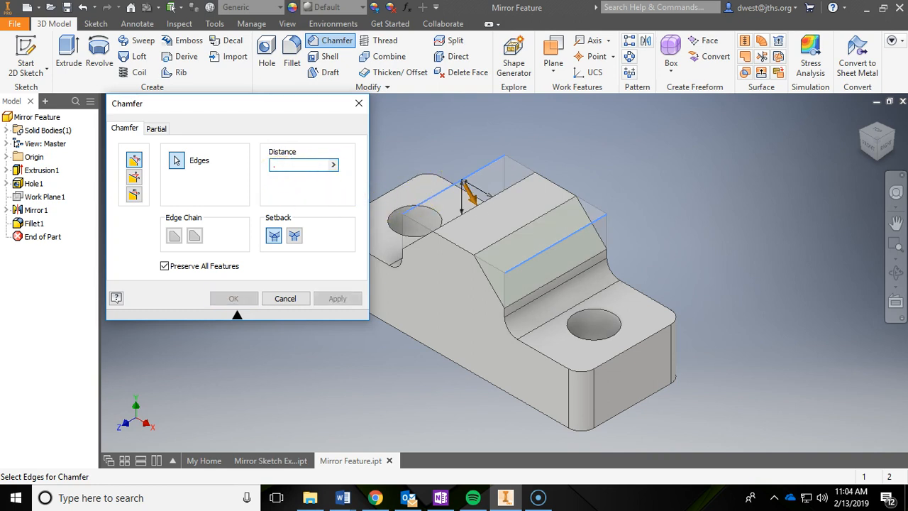
pyautogui.write('125')
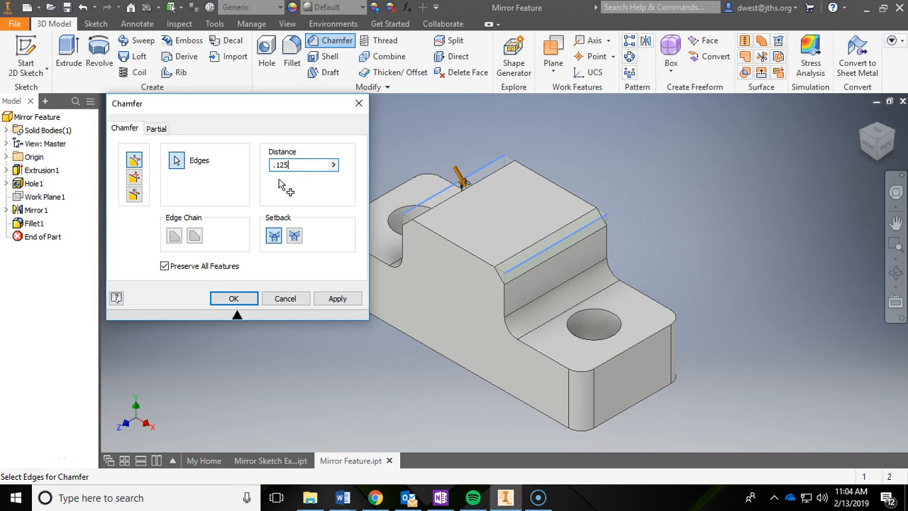
pyautogui.click(280, 185)
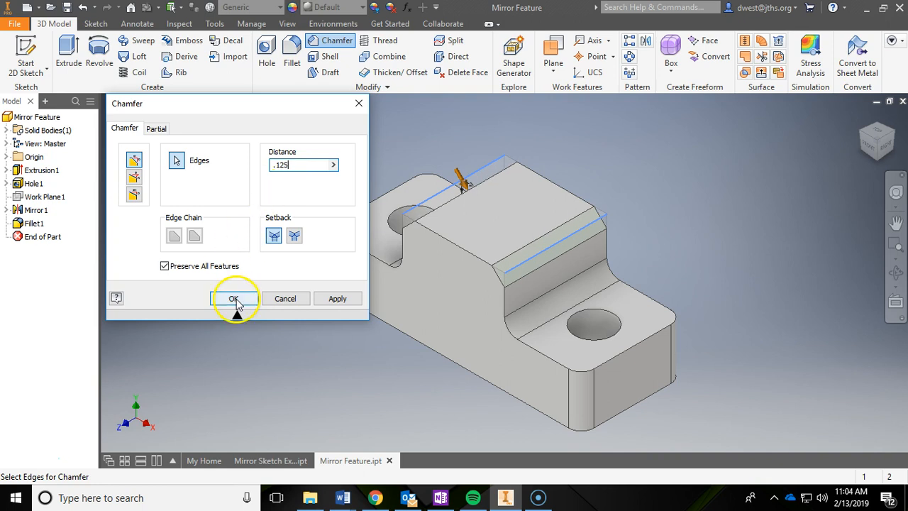
pyautogui.click(234, 299)
# - Examine the chamfered block's profile from the front and the whole part in the isometric home view
pyautogui.keyDown('shift'); pyautogui.moveTo(655, 237); pyautogui.dragTo(726, 218, button='middle'); pyautogui.keyUp('shift')
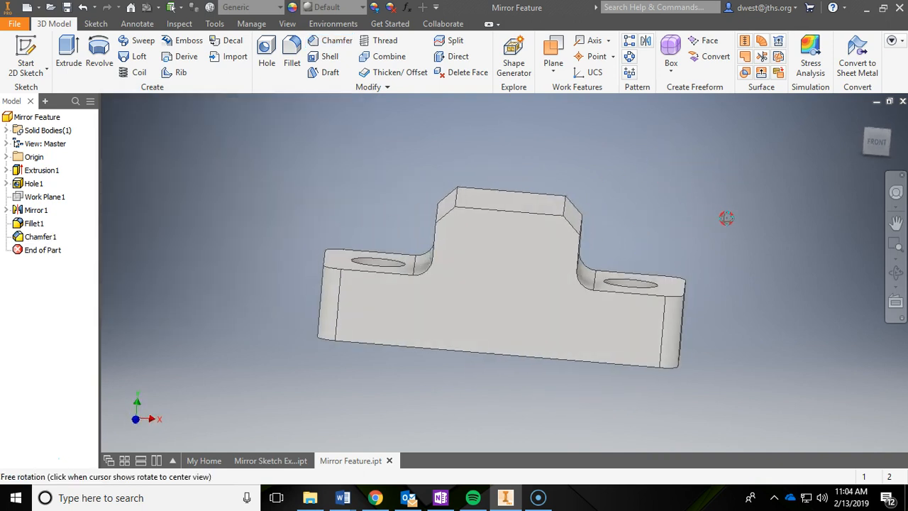
pyautogui.click(877, 141)
pyautogui.scroll(3, 617, 234)
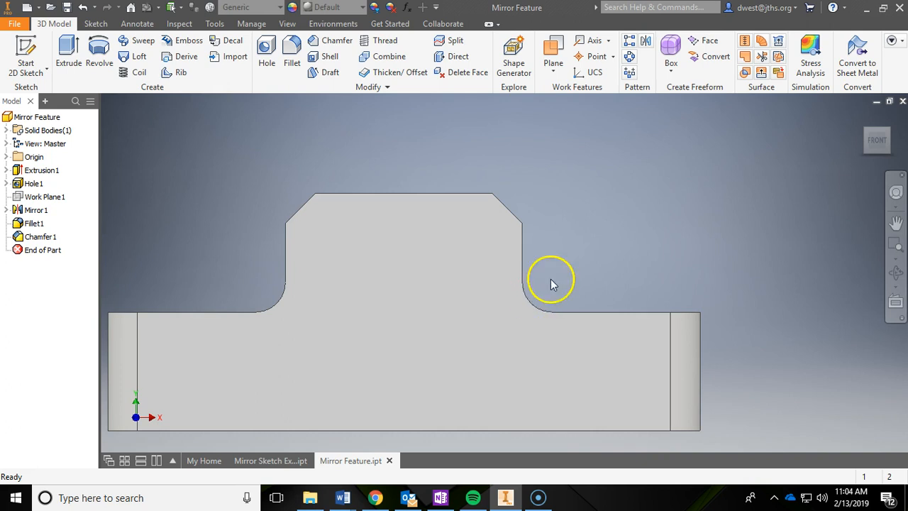
pyautogui.click(860, 118)
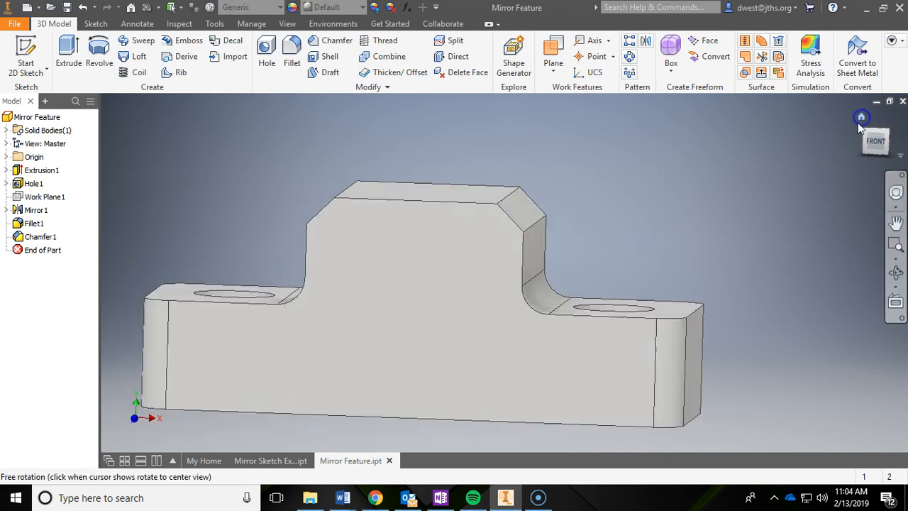
pyautogui.moveTo(715, 205); pyautogui.dragTo(470, 169, button='middle')
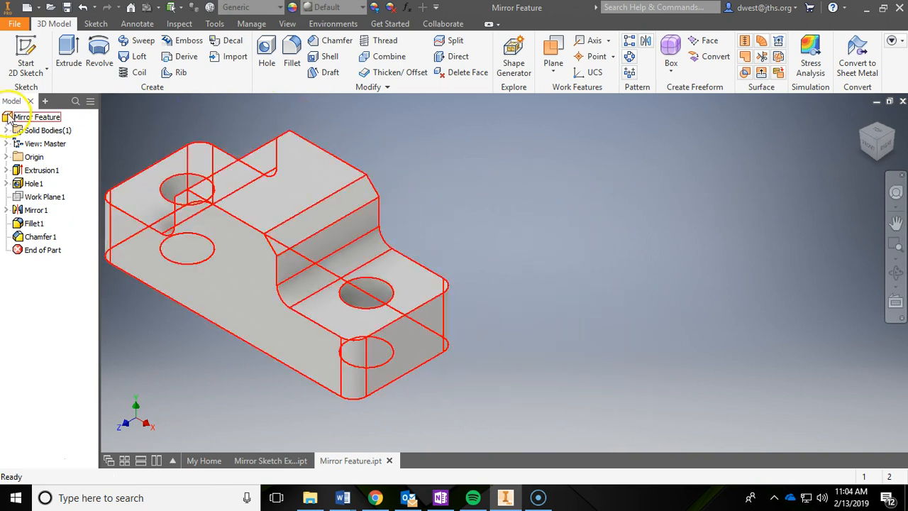